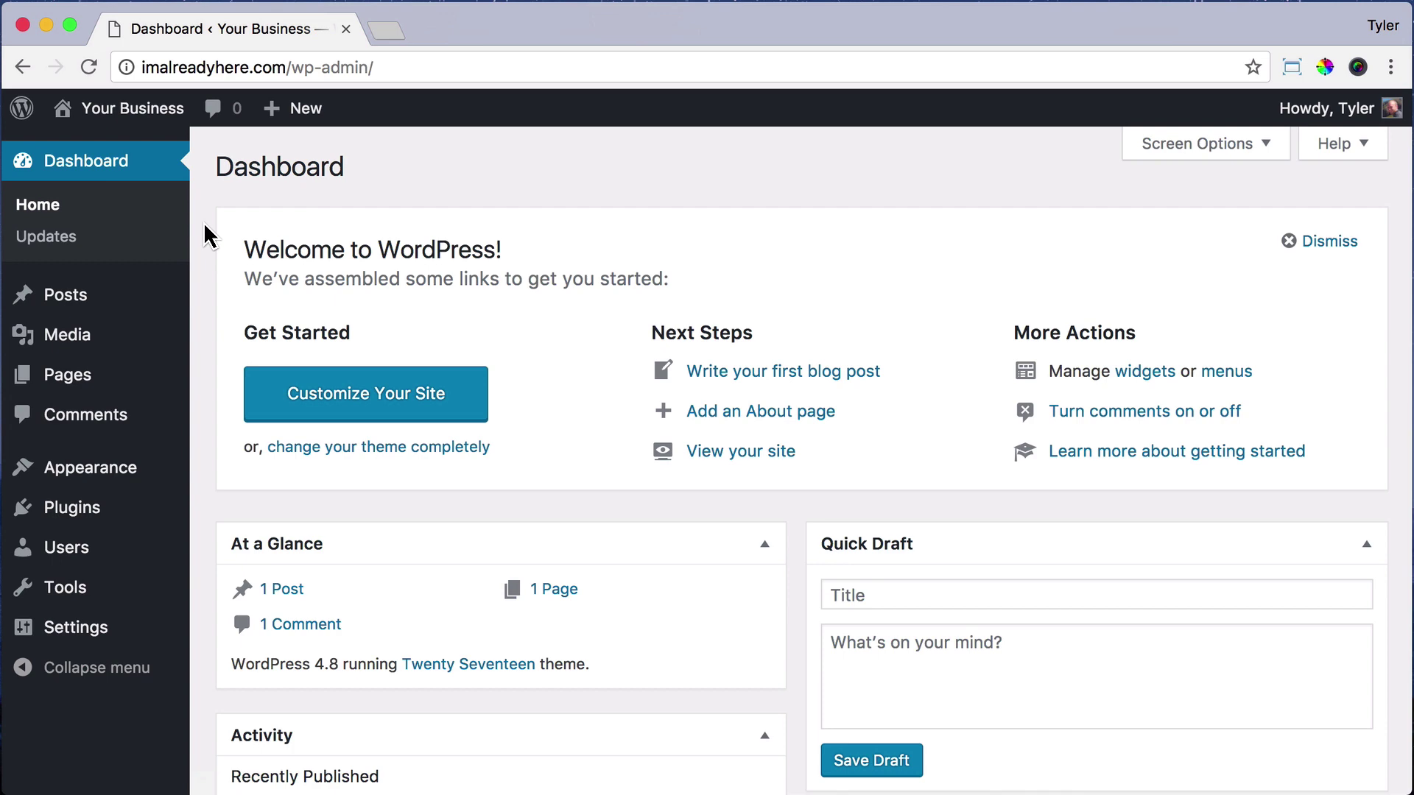
# Visit the public site from the admin bar to see the Hello world! post
pyautogui.moveTo(132, 108)
pyautogui.click(86, 149)
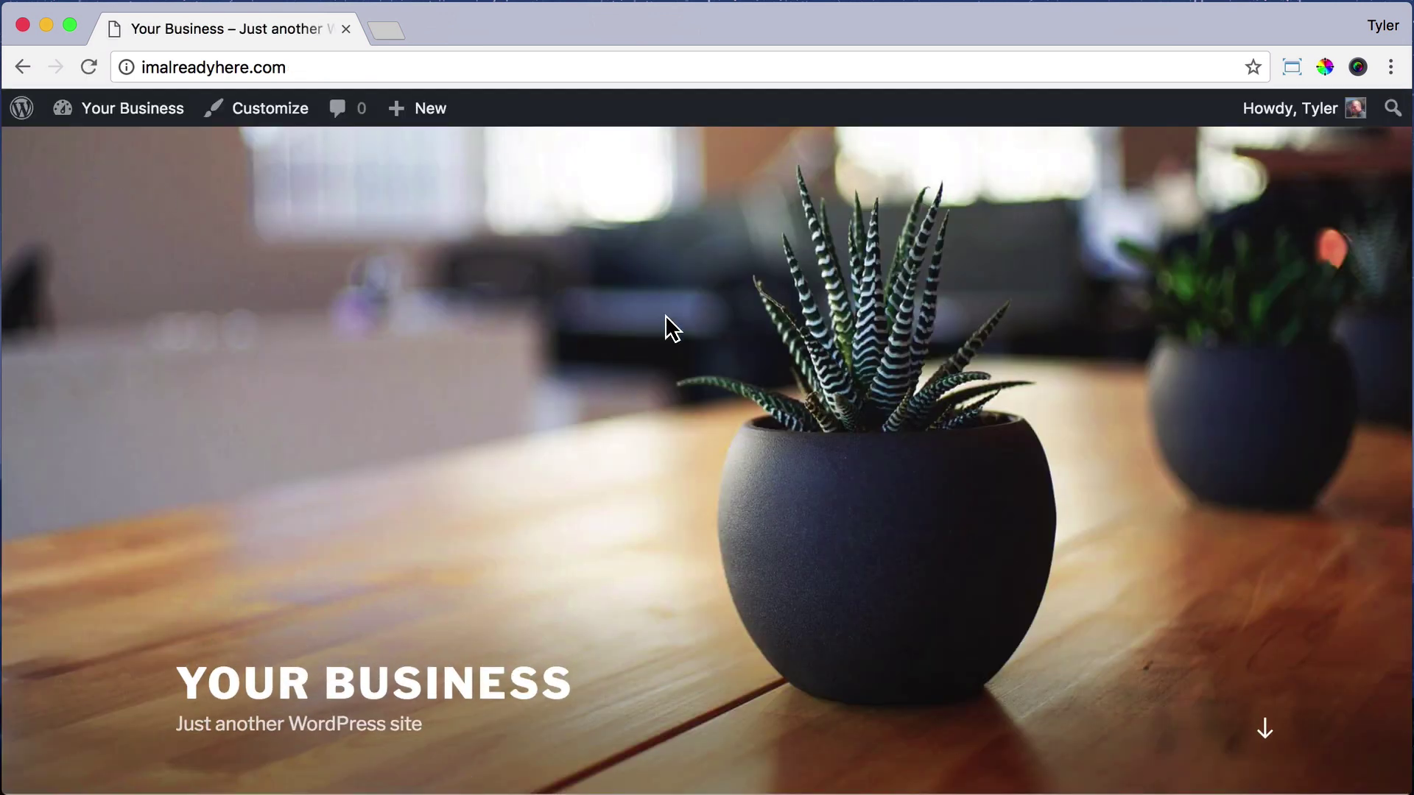
pyautogui.scroll(-5, 664, 315)
pyautogui.scroll(-5, 666, 315)
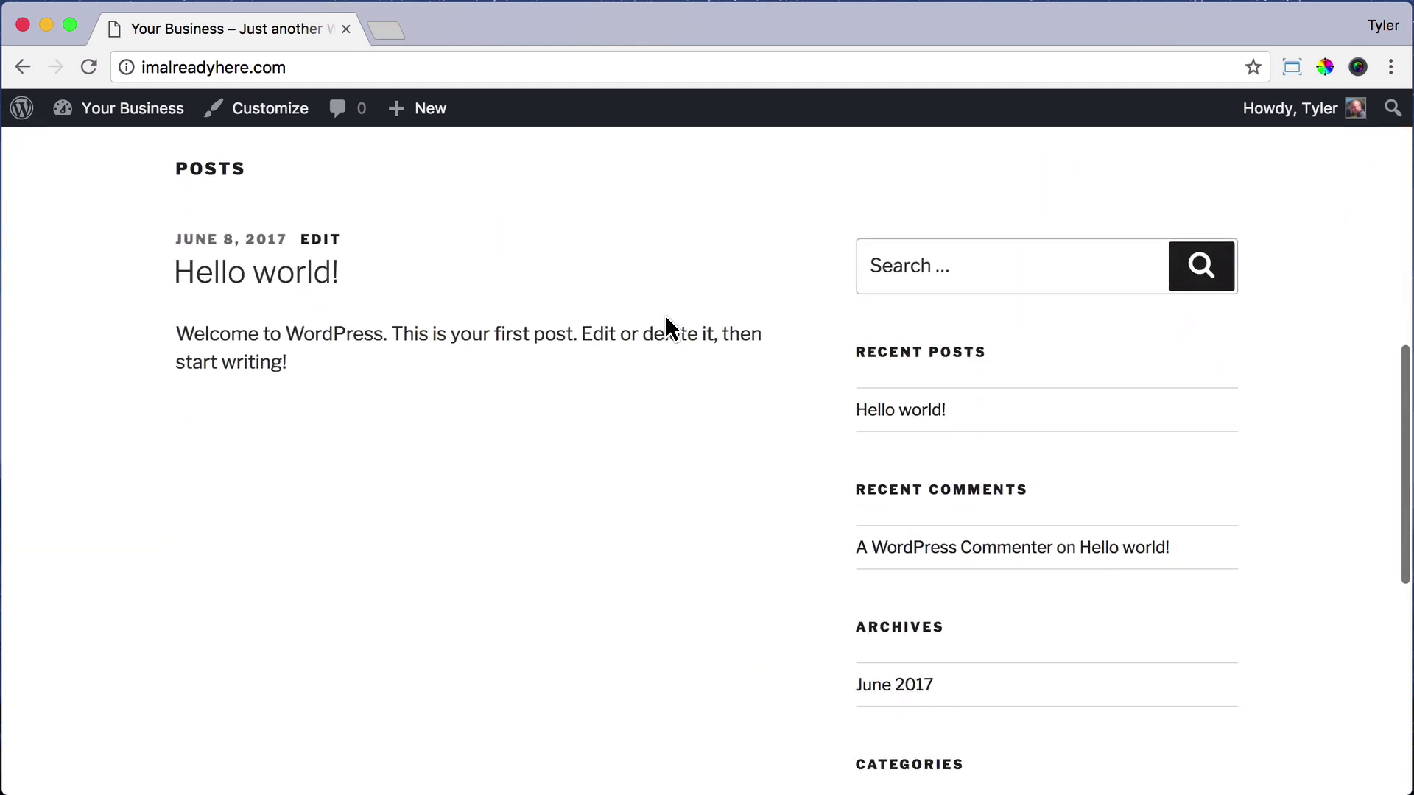
# Open the Hello world! post and highlight index.php in its address
pyautogui.click(900, 410)
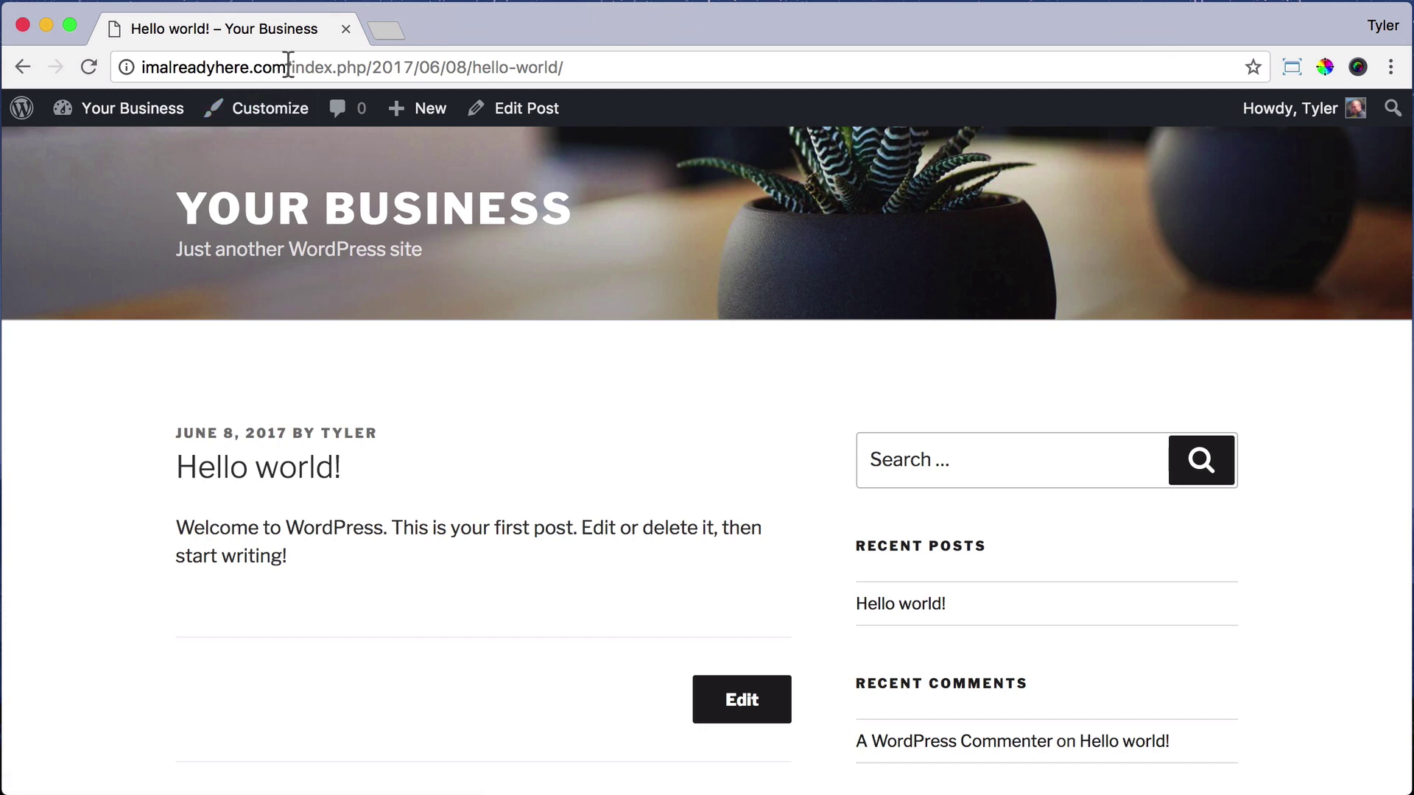
pyautogui.moveTo(289, 66); pyautogui.dragTo(376, 66)
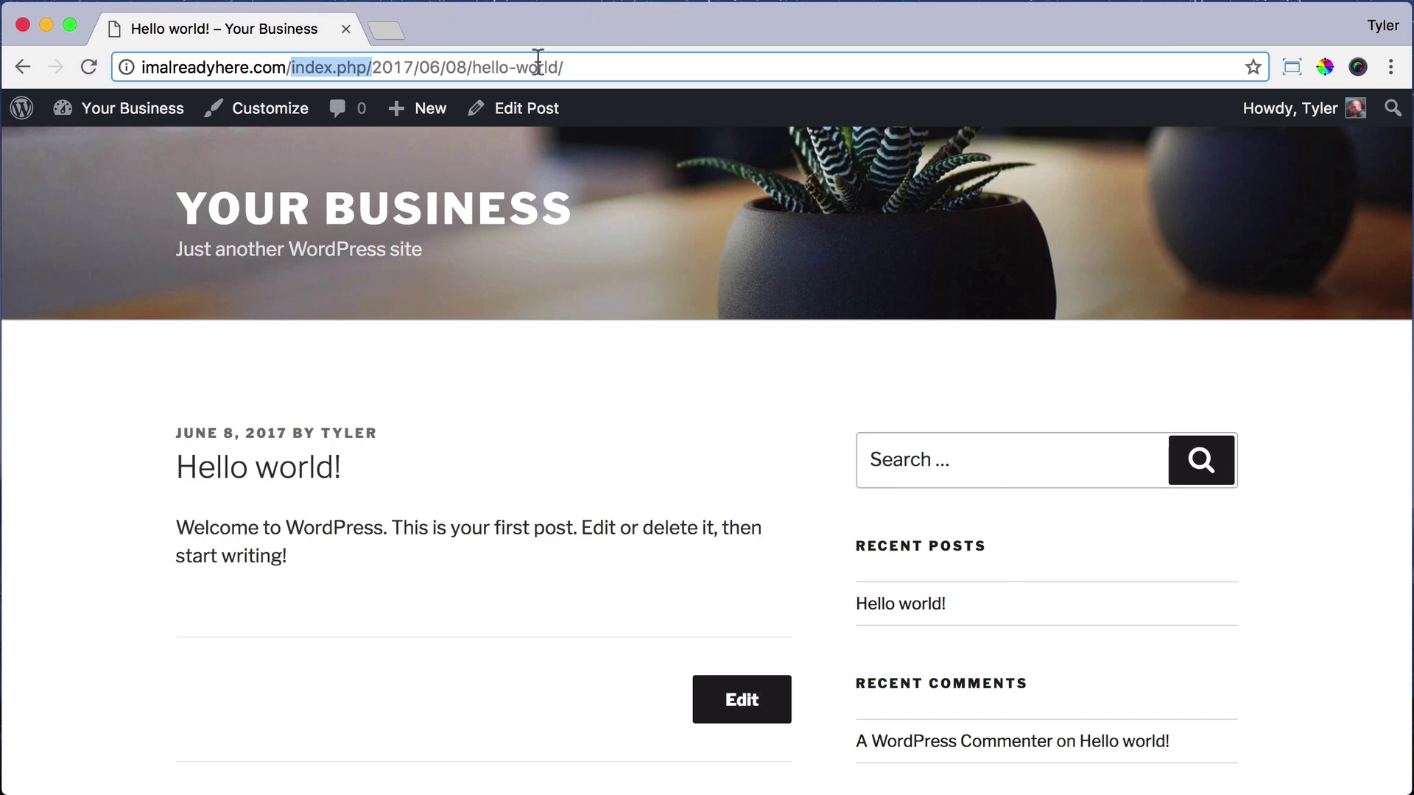
pyautogui.click(590, 66)
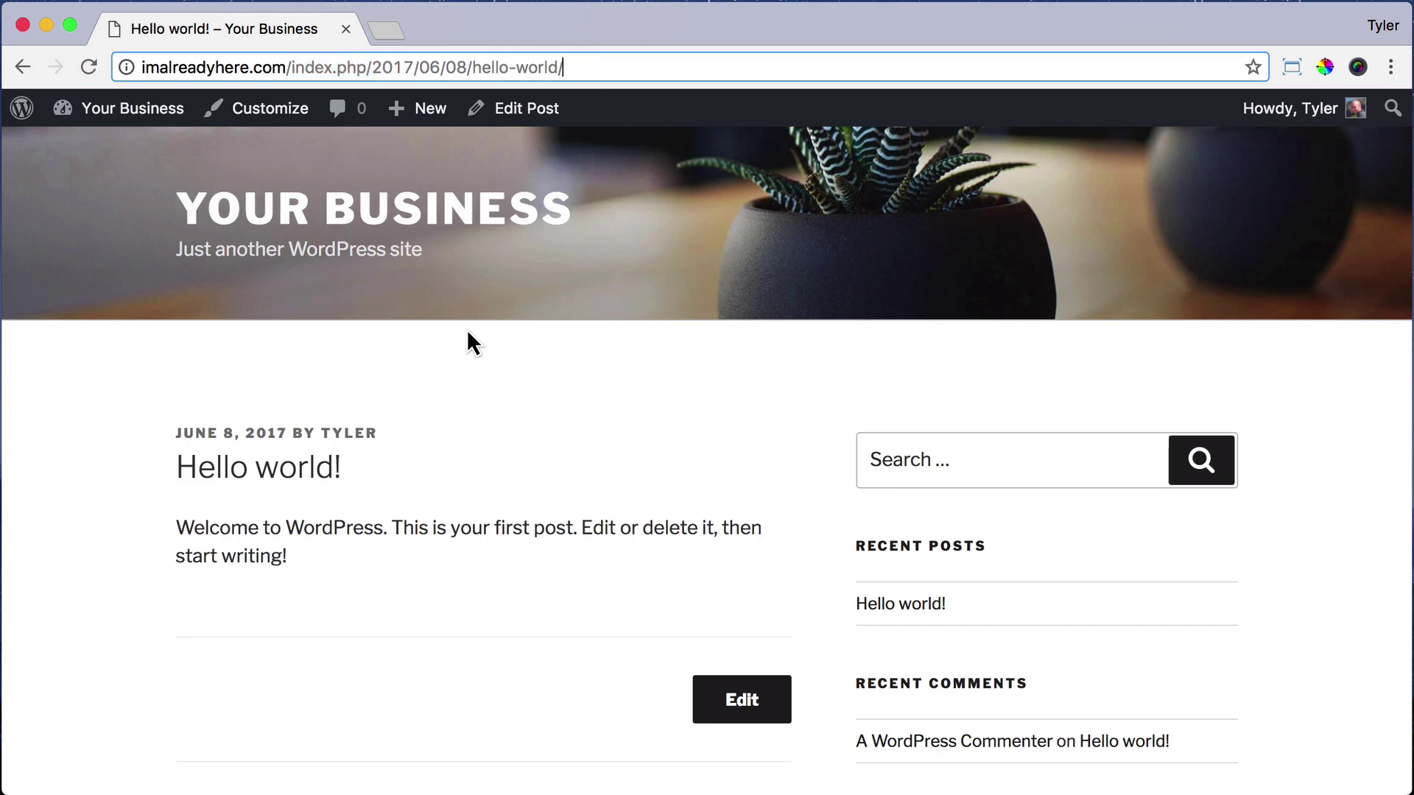
pyautogui.scroll(3, 467, 330)
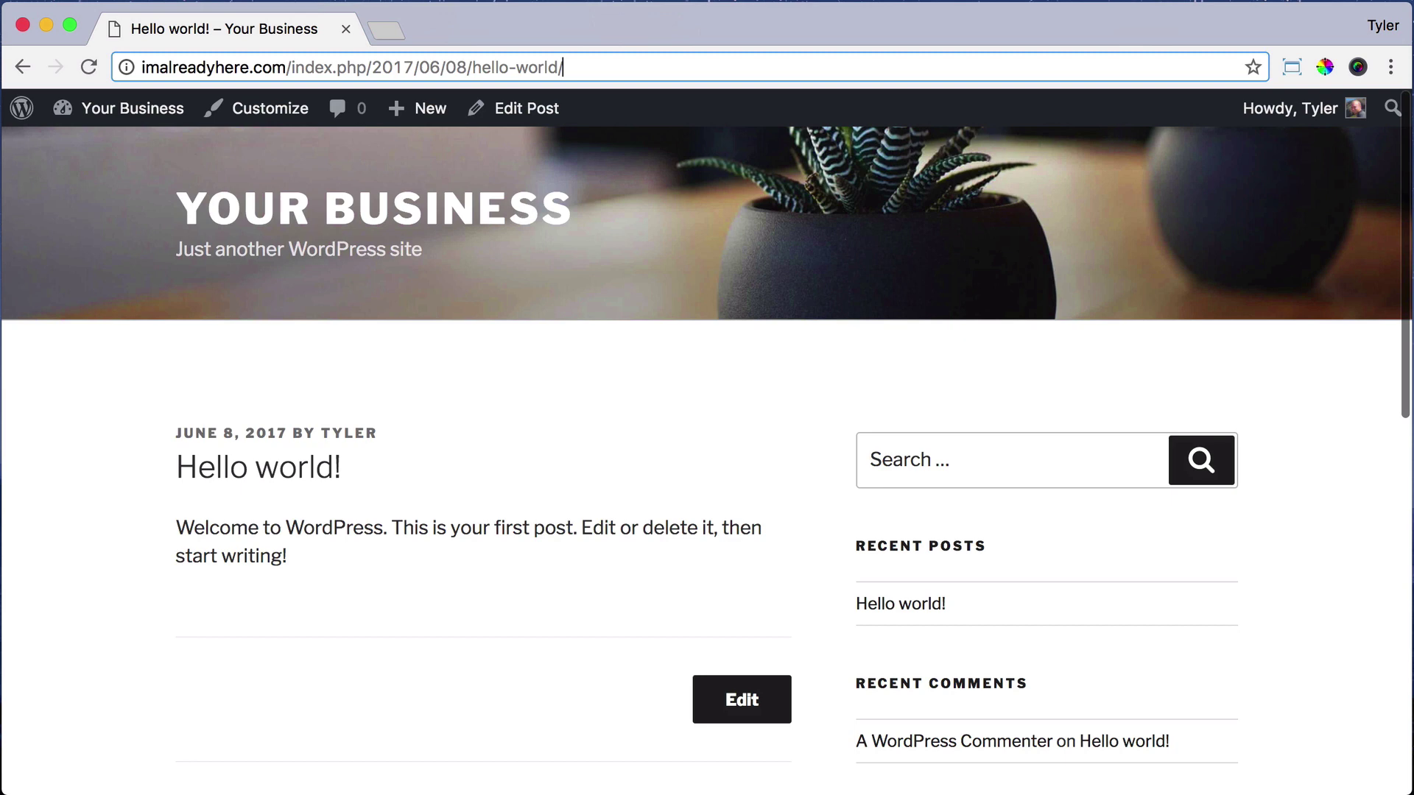
pyautogui.moveTo(131, 108)
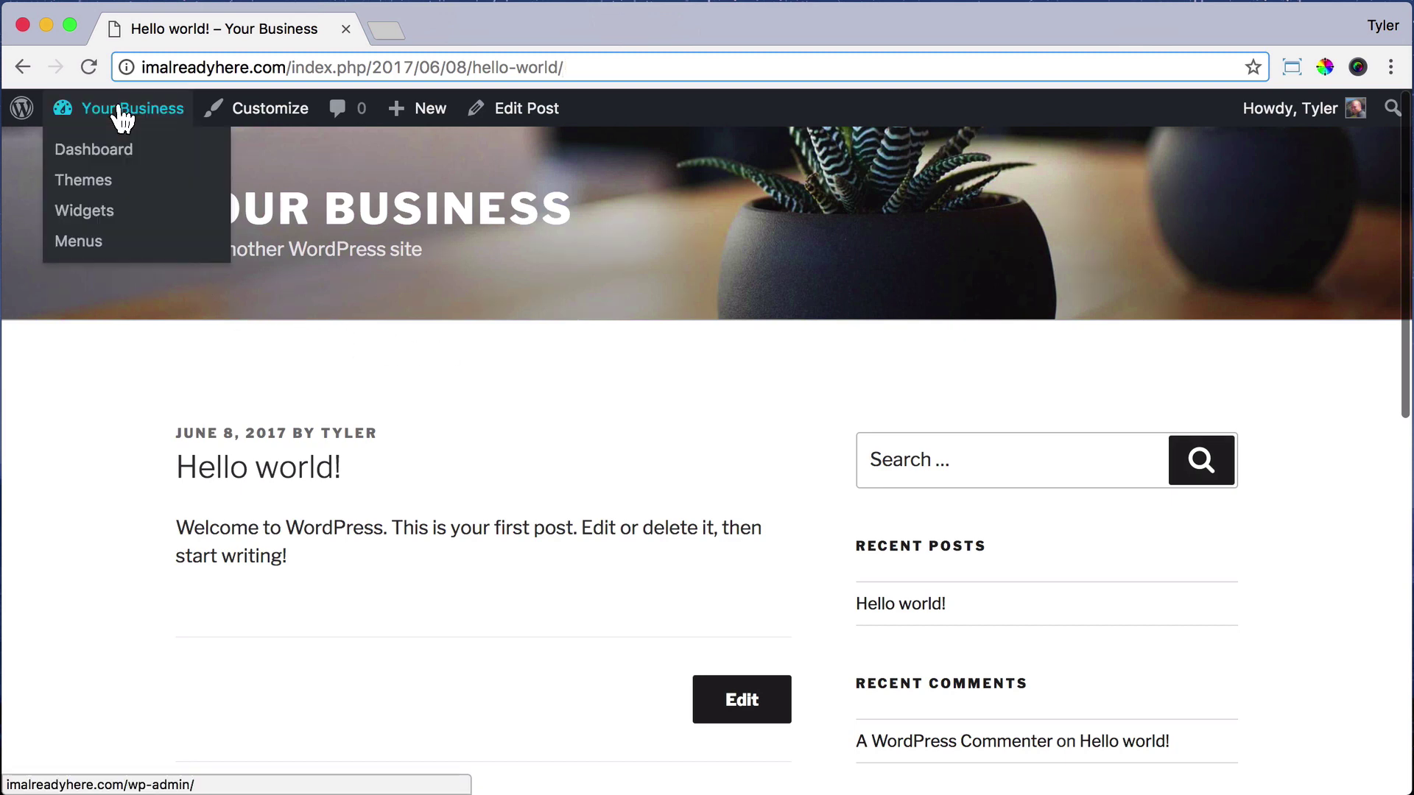
# Under Settings > Permalinks, choose the Post name structure and save the changes
pyautogui.click(94, 149)
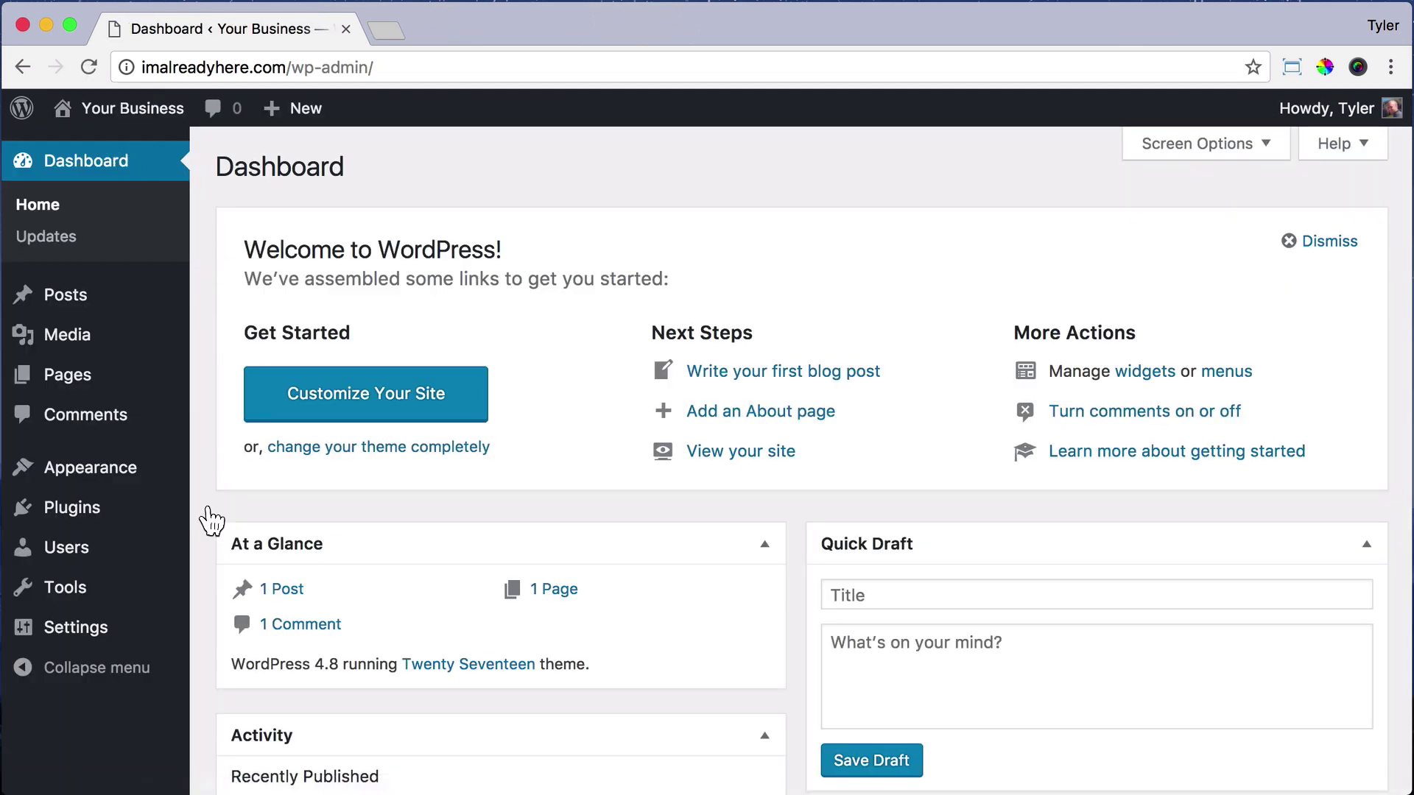
pyautogui.moveTo(76, 628)
pyautogui.click(245, 725)
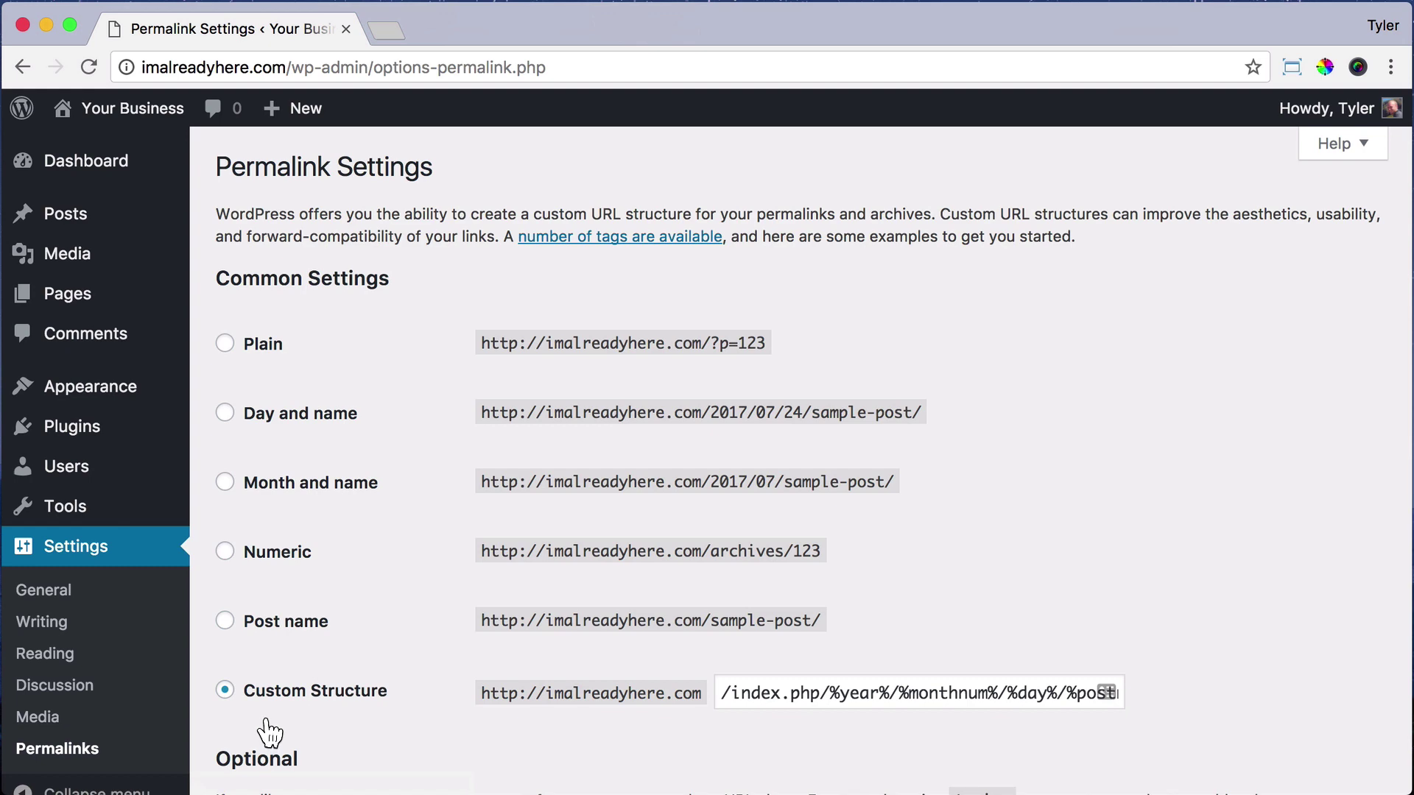
pyautogui.click(224, 621)
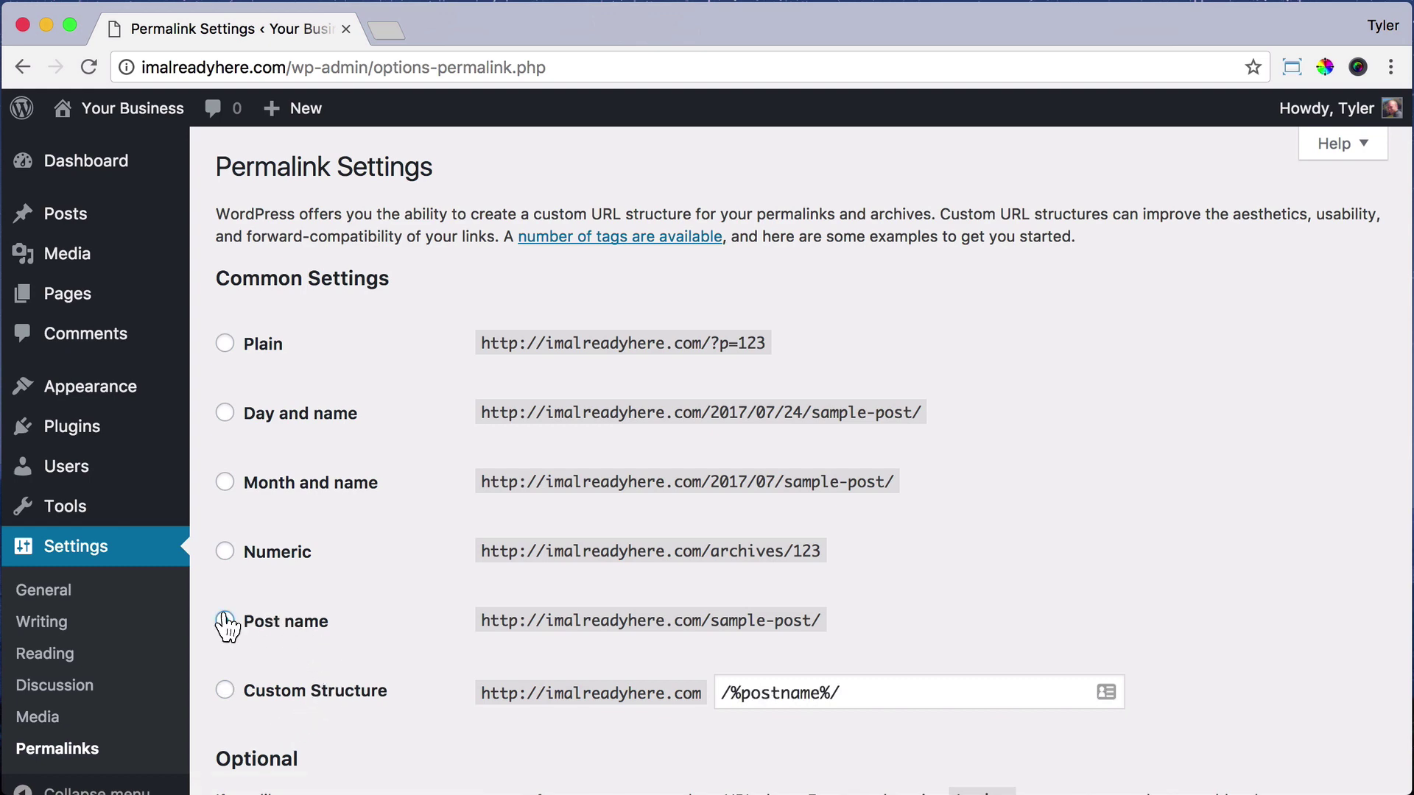
pyautogui.scroll(-5, 436, 685)
pyautogui.click(277, 676)
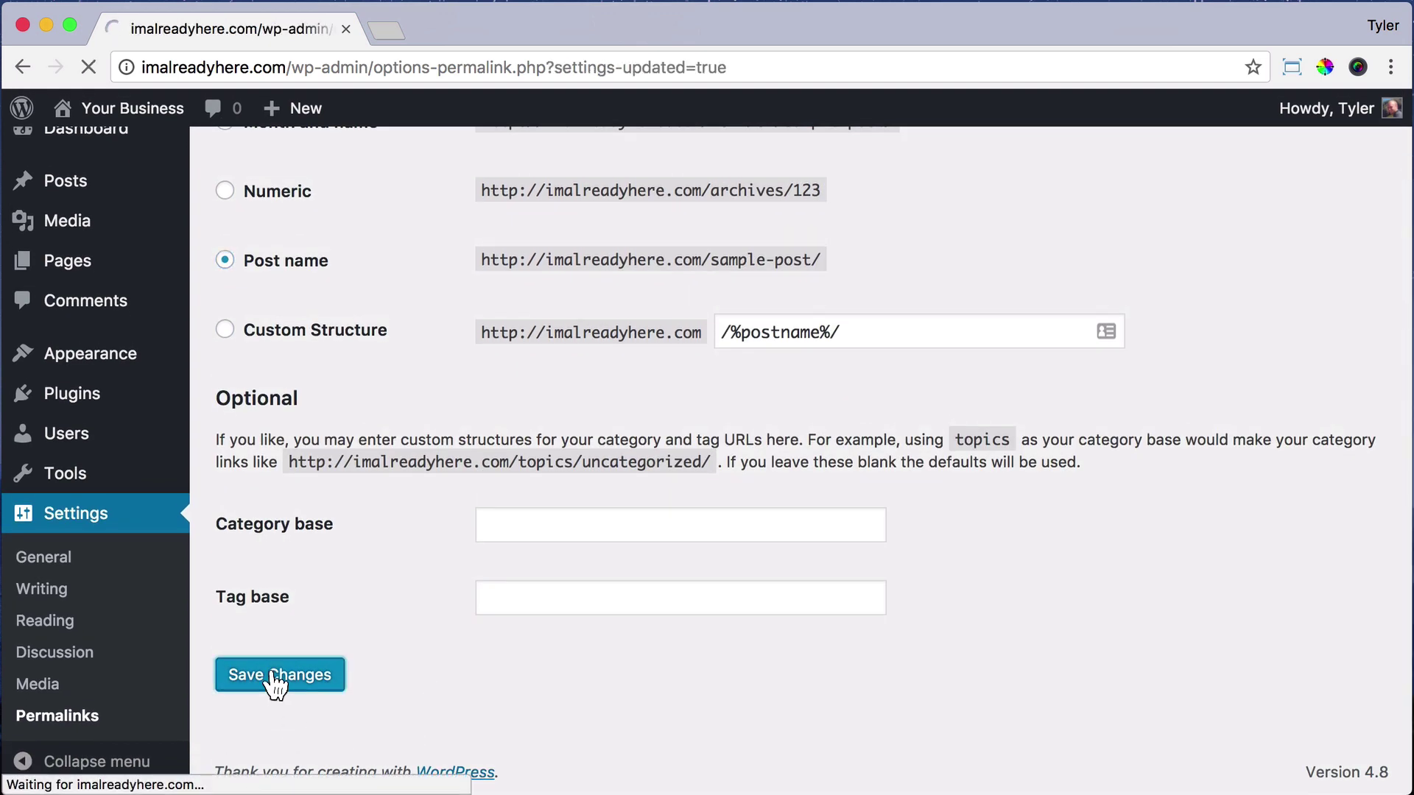
pyautogui.moveTo(124, 109)
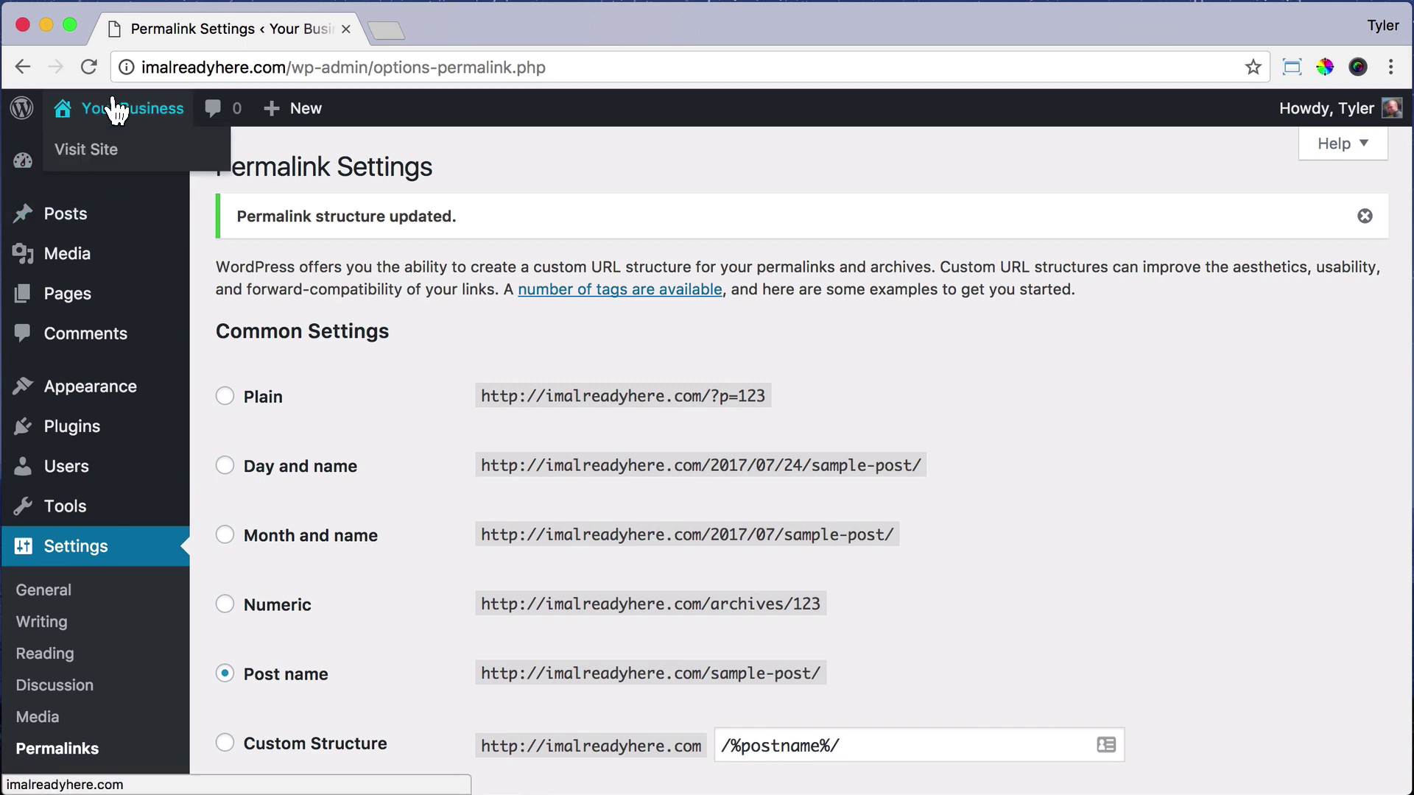
# Revisit the site and open Hello world! at imalreadyhere.com/hello-world/
pyautogui.click(88, 151)
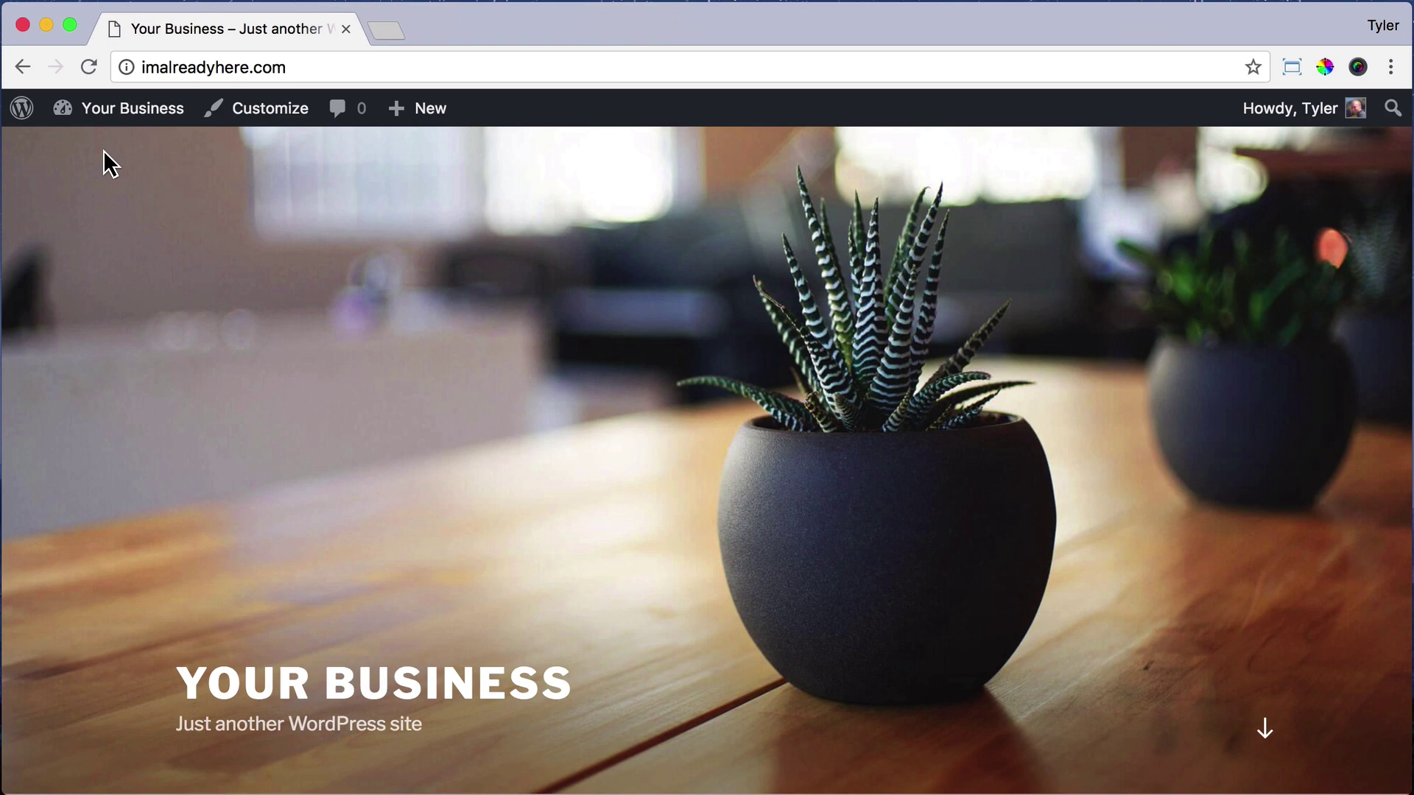
pyautogui.scroll(-5, 108, 162)
pyautogui.scroll(-5, 108, 163)
pyautogui.scroll(-1, 107, 163)
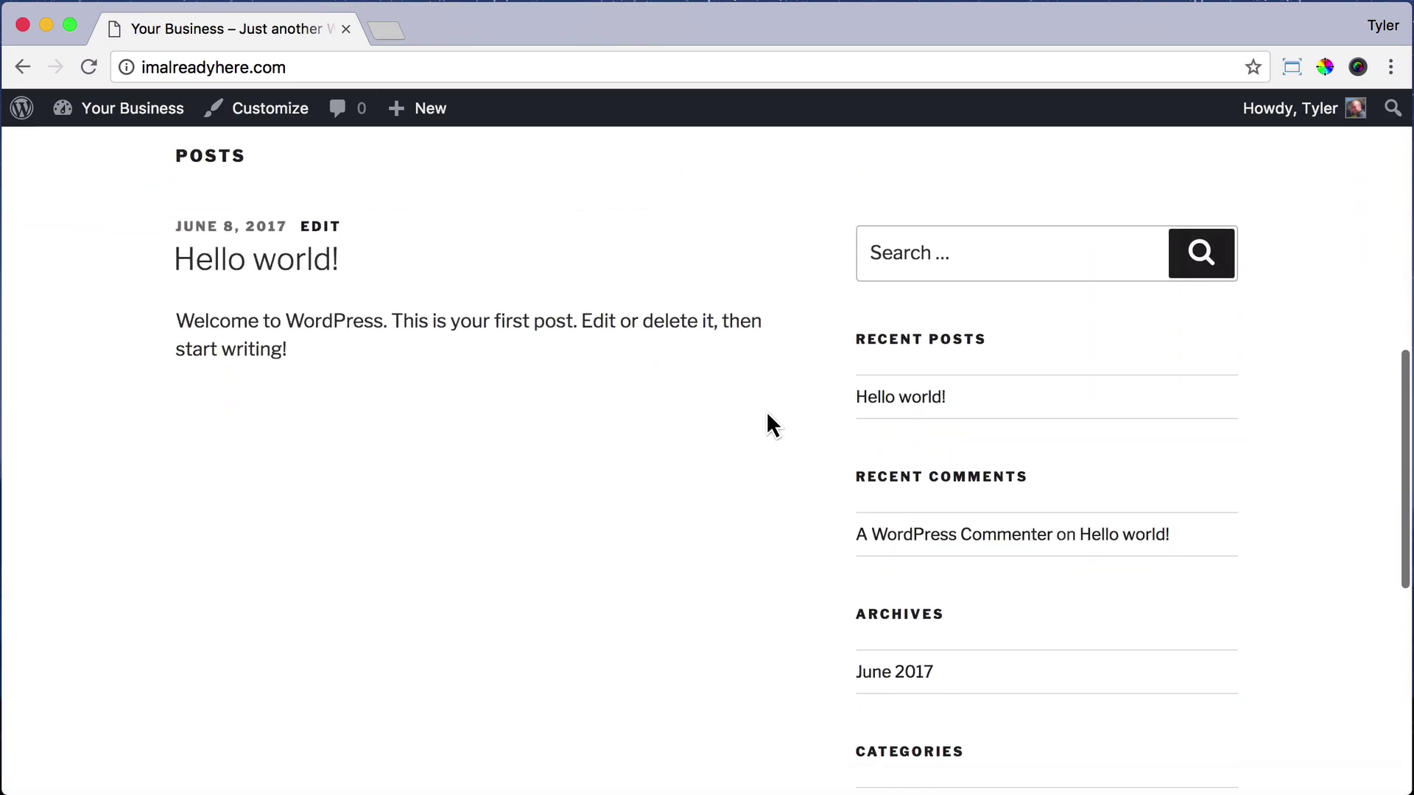
pyautogui.click(900, 397)
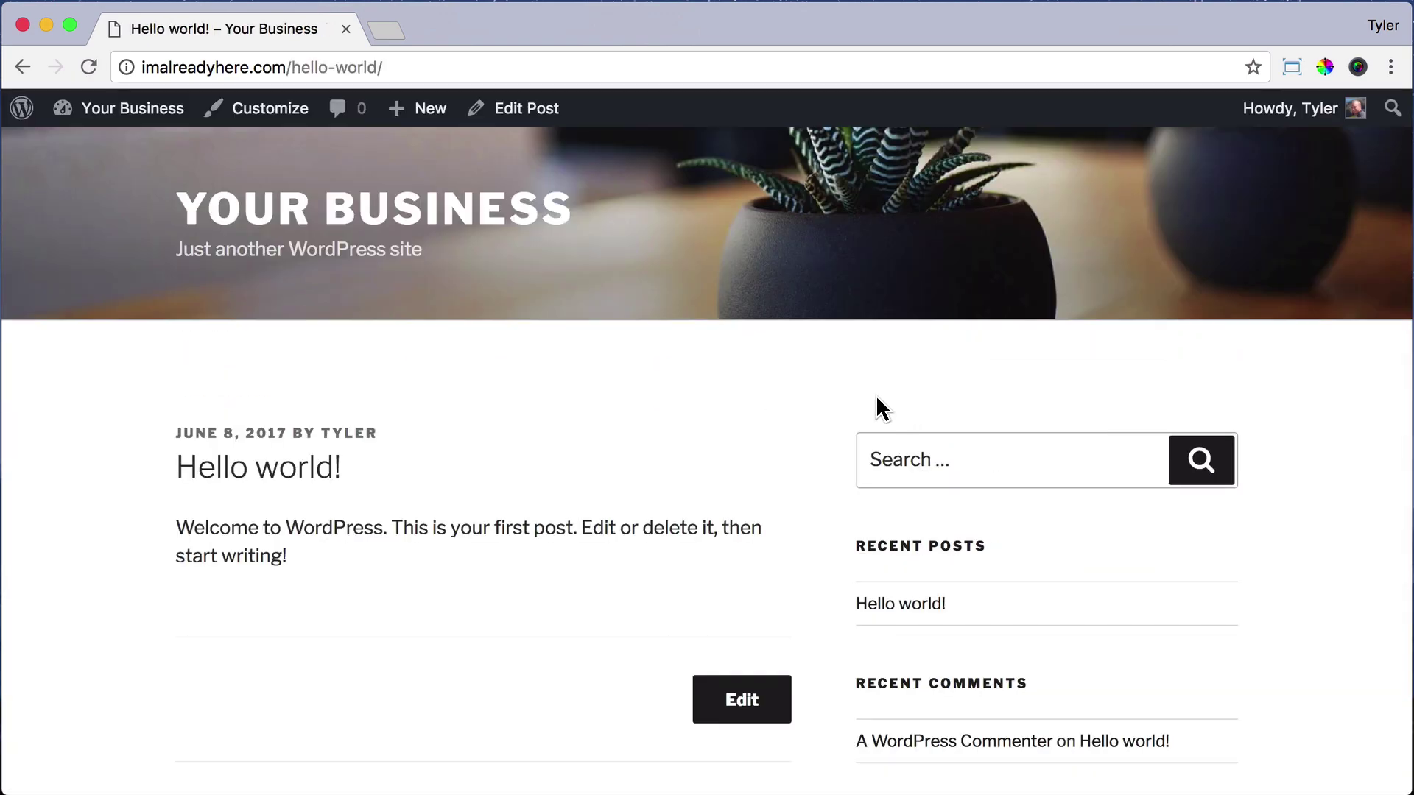
# Highlight the /hello-world/ part of the post address
pyautogui.click(292, 67)
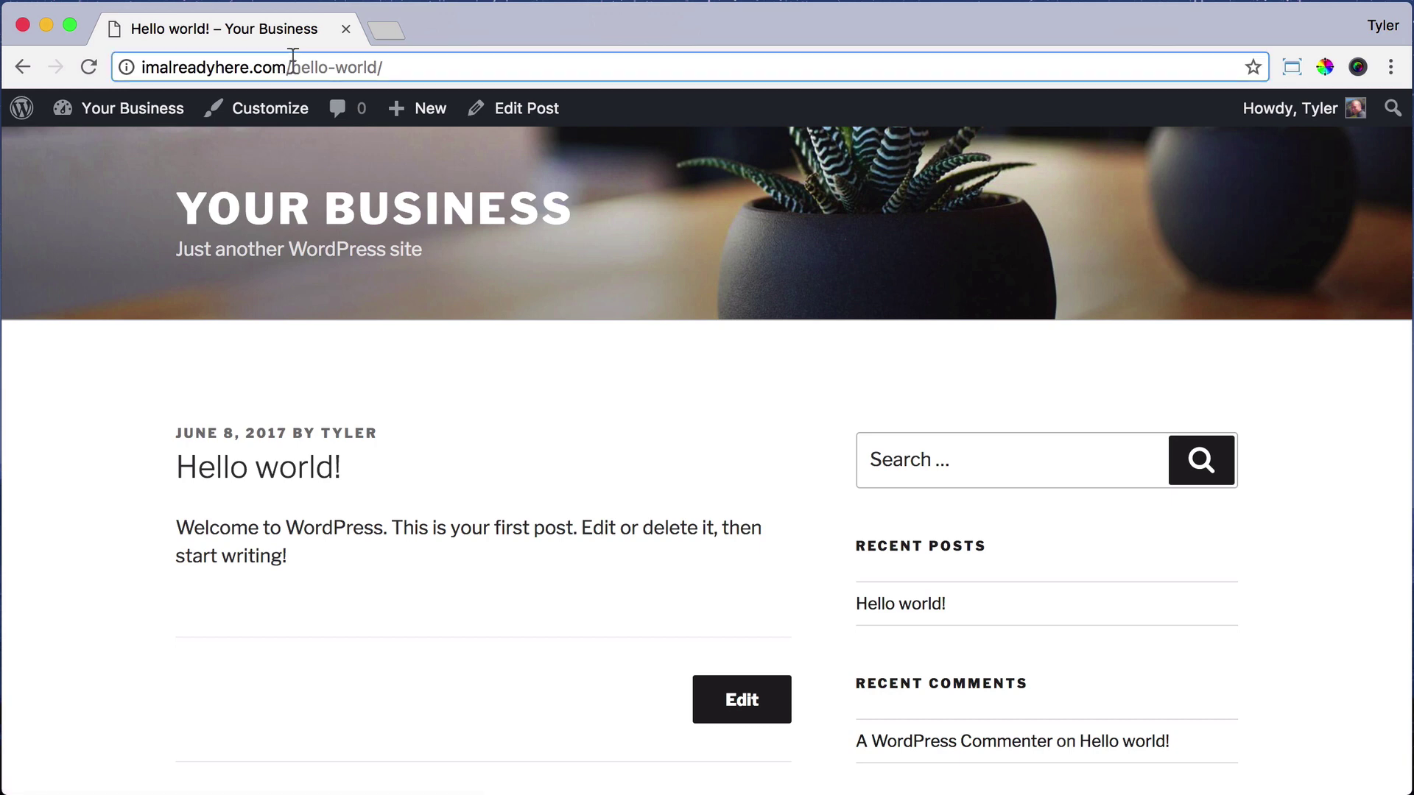
pyautogui.moveTo(289, 66); pyautogui.dragTo(425, 67)
pyautogui.click(425, 66)
pyautogui.moveTo(290, 67); pyautogui.dragTo(441, 66)
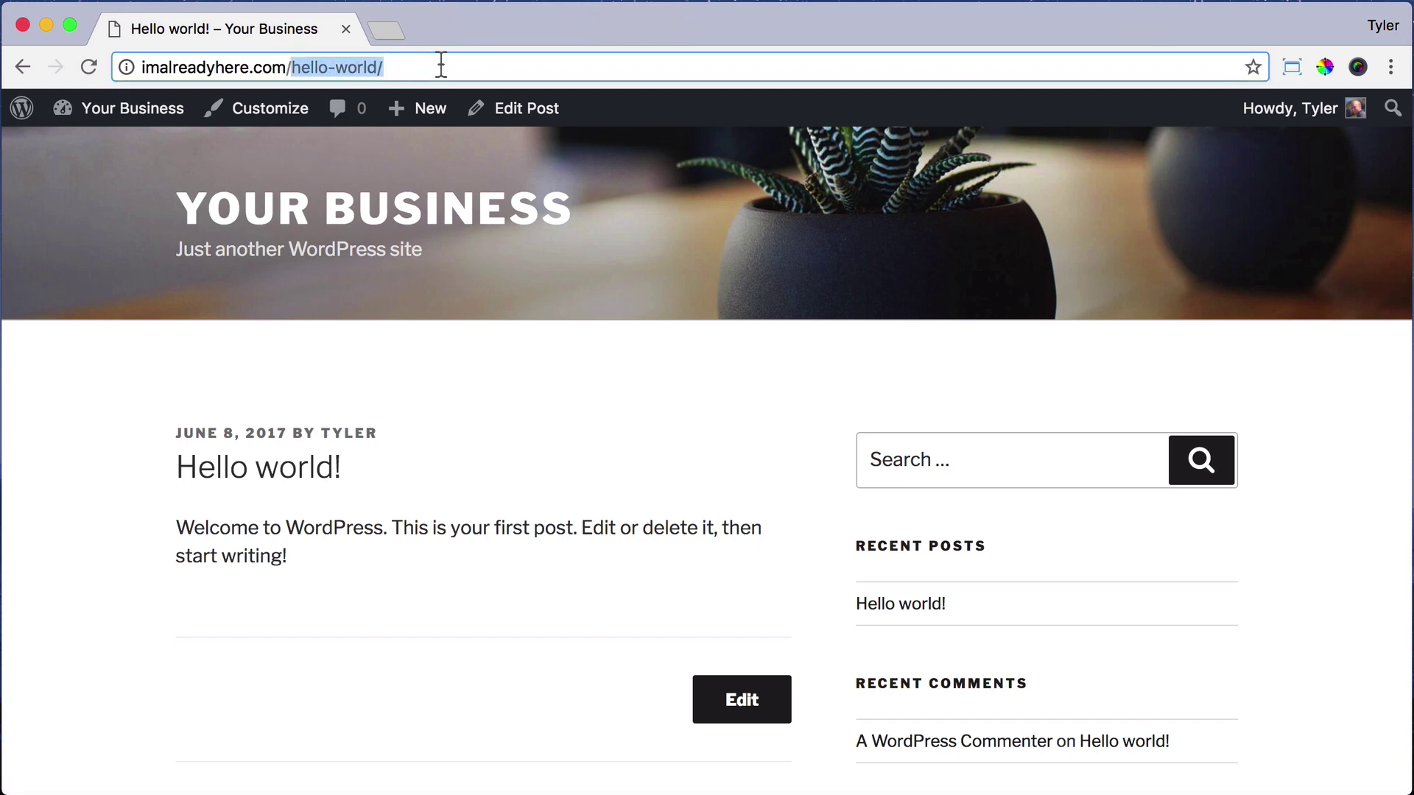
pyautogui.write('about')
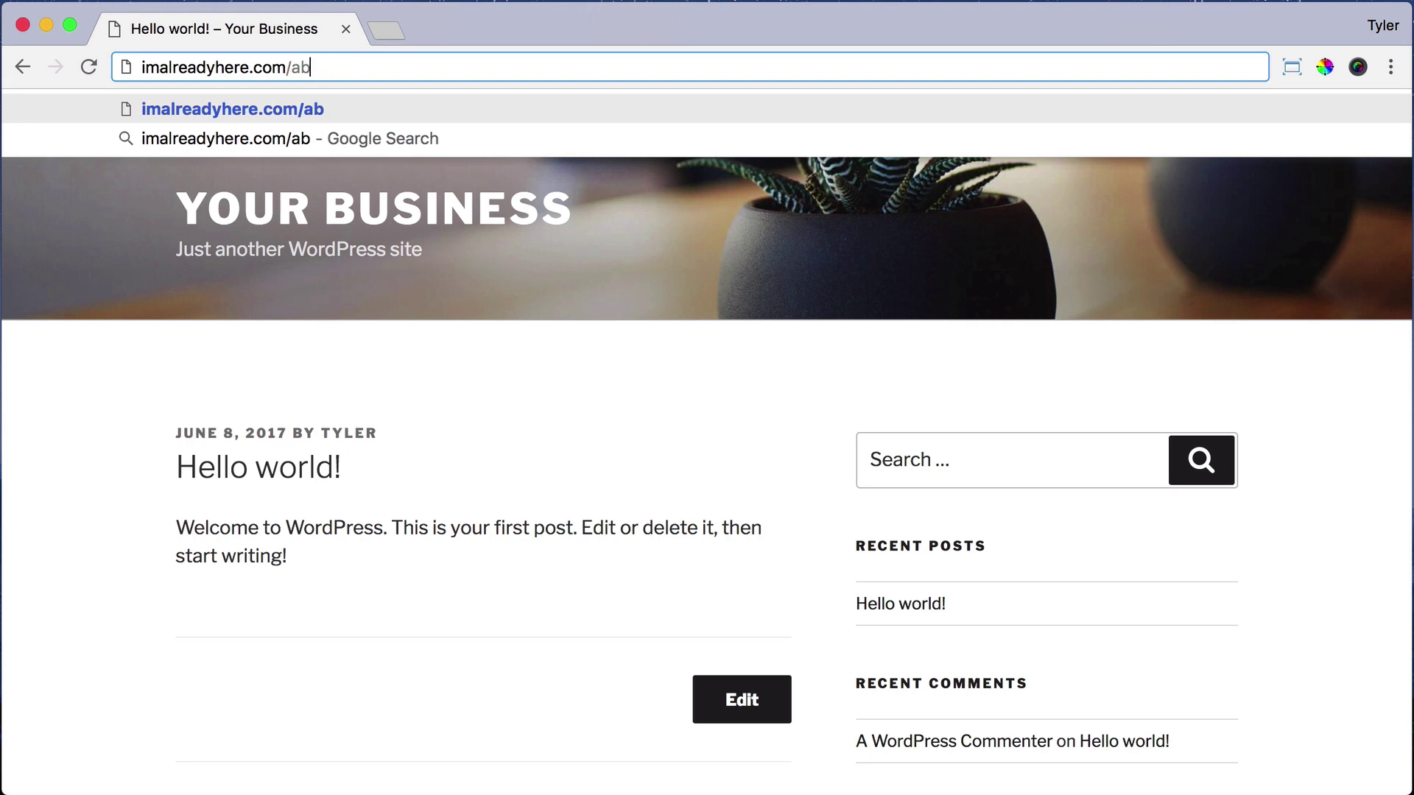
# Erase the about, contact and index.php/about example paths, then go to the Dashboard
pyautogui.press('BackSpace')
pyautogui.press('BackSpace')
pyautogui.press('BackSpace')
pyautogui.write('contact')
pyautogui.press('BackSpace')
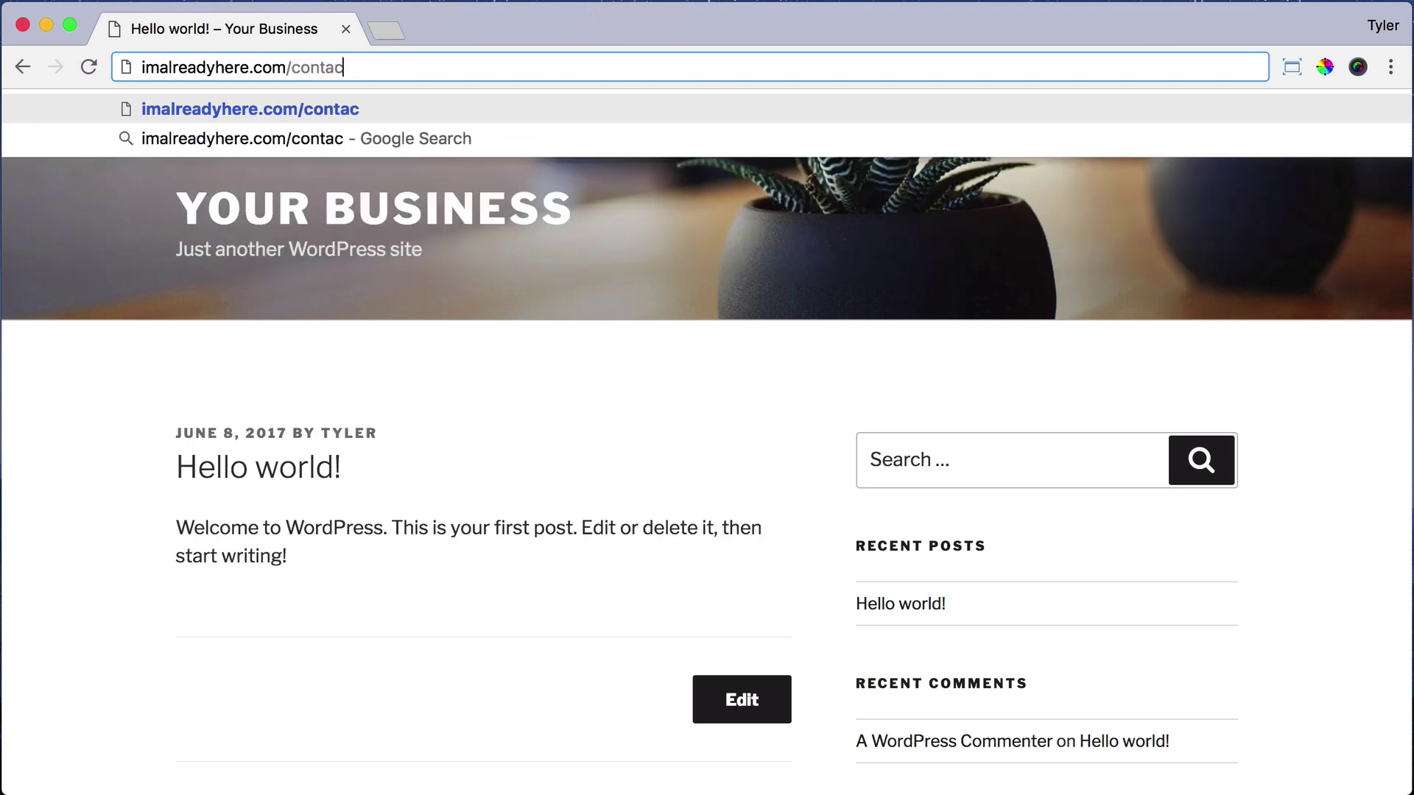
pyautogui.press('BackSpace')
pyautogui.press('BackSpace')
pyautogui.press('BackSpace')
pyautogui.press('BackSpace')
pyautogui.press('BackSpace')
pyautogui.write('index')
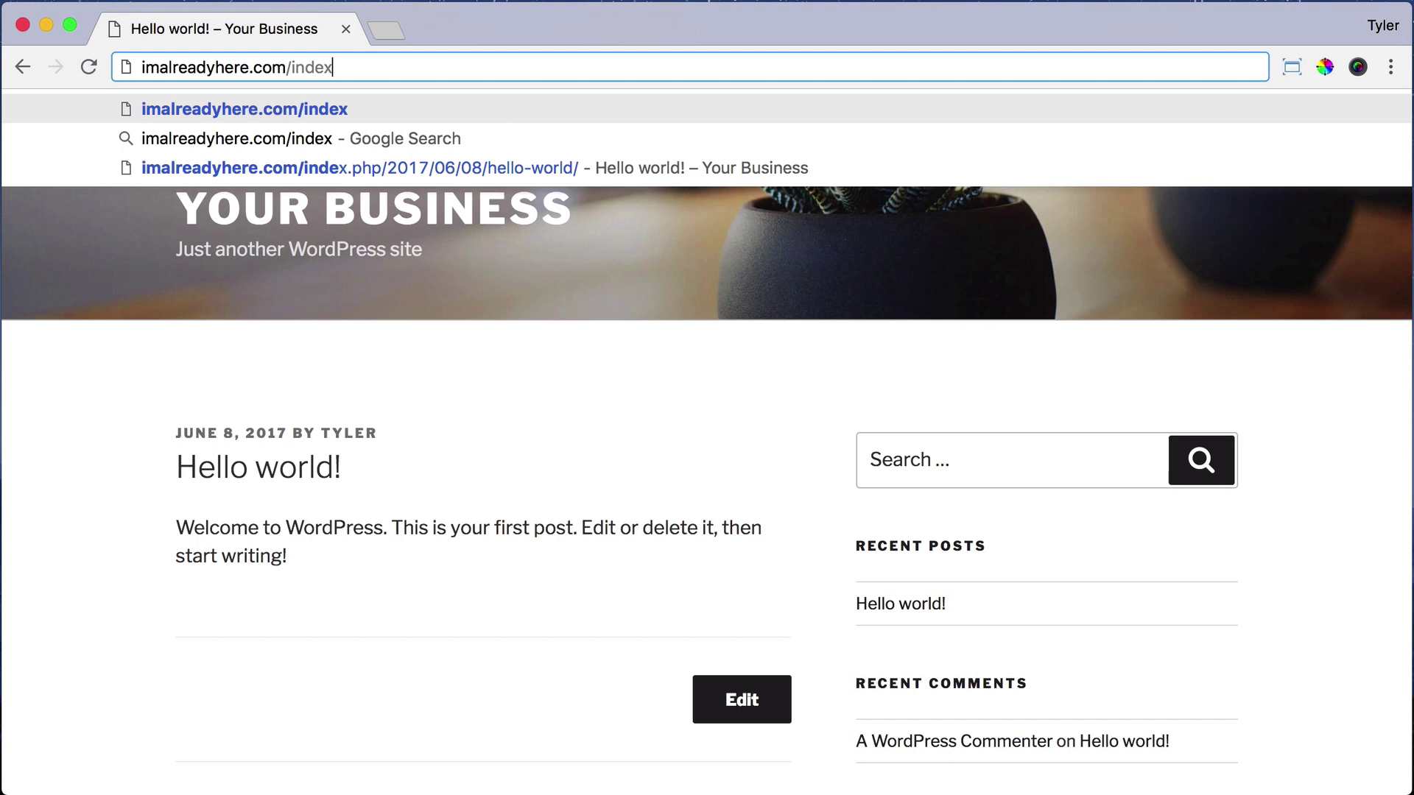
pyautogui.write('.php/')
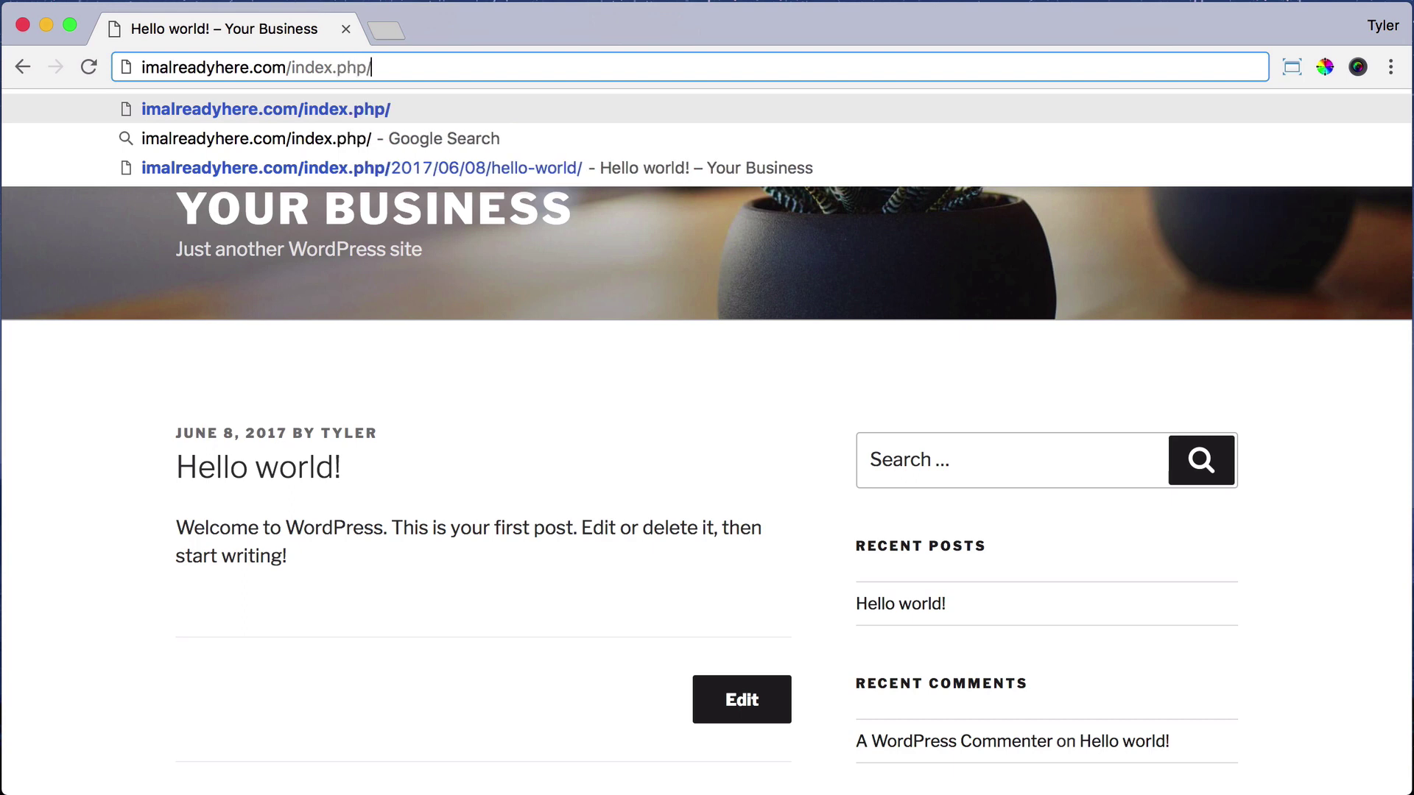
pyautogui.write('about')
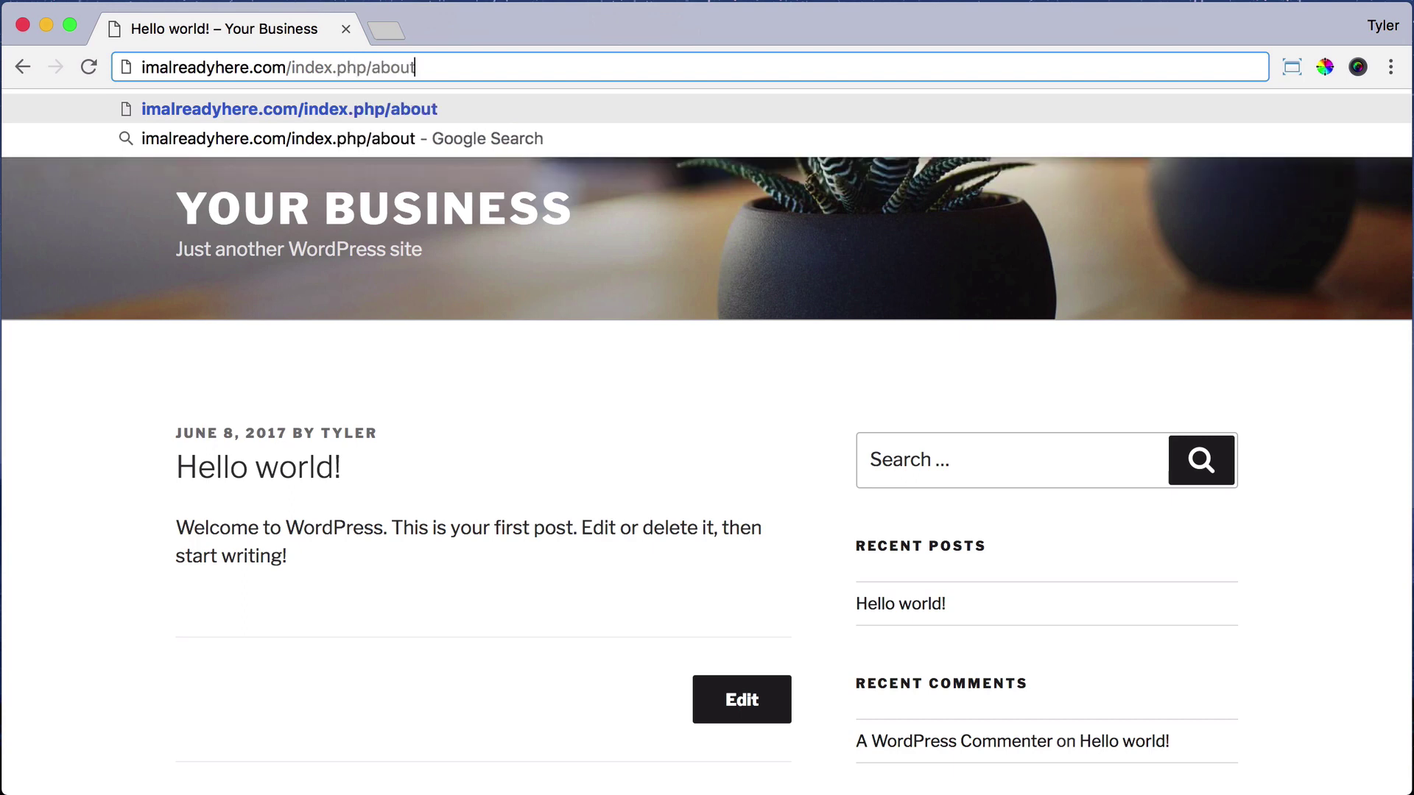
pyautogui.press('BackSpace')
pyautogui.press('BackSpace')
pyautogui.press('BackSpace')
pyautogui.press('BackSpace')
pyautogui.press('BackSpace')
pyautogui.press('BackSpace')
pyautogui.press('BackSpace')
pyautogui.press('BackSpace')
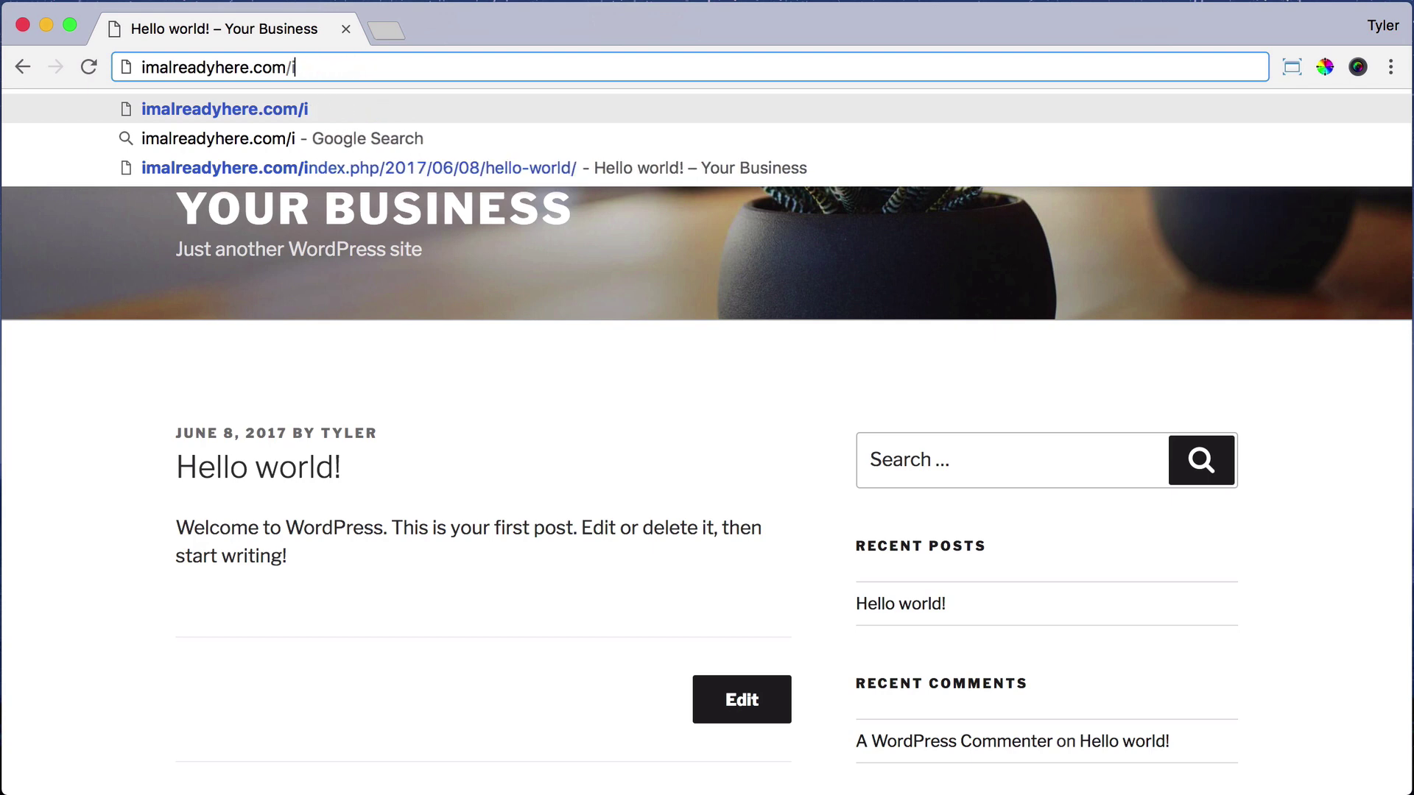
pyautogui.press('BackSpace')
pyautogui.press('Escape')
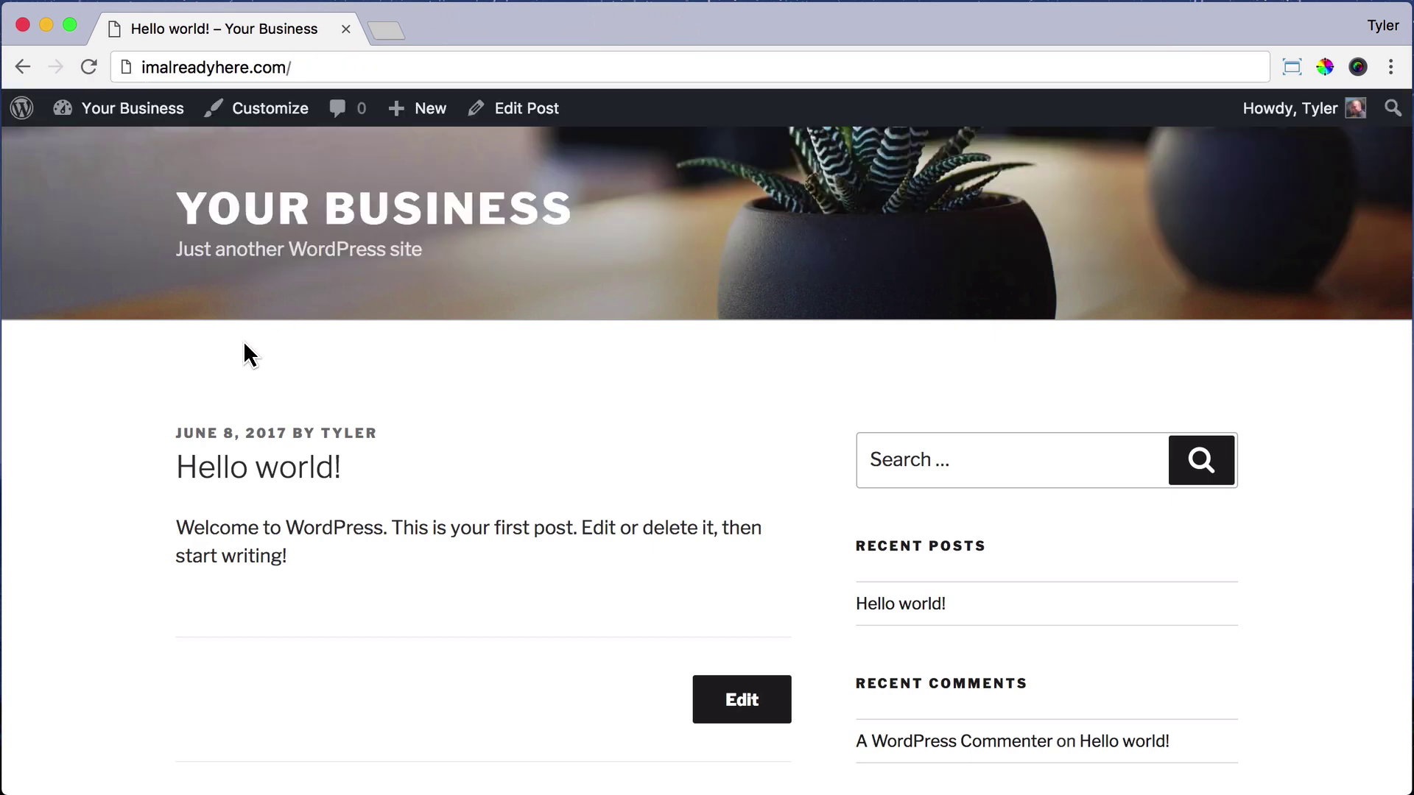
pyautogui.moveTo(120, 108)
pyautogui.click(94, 149)
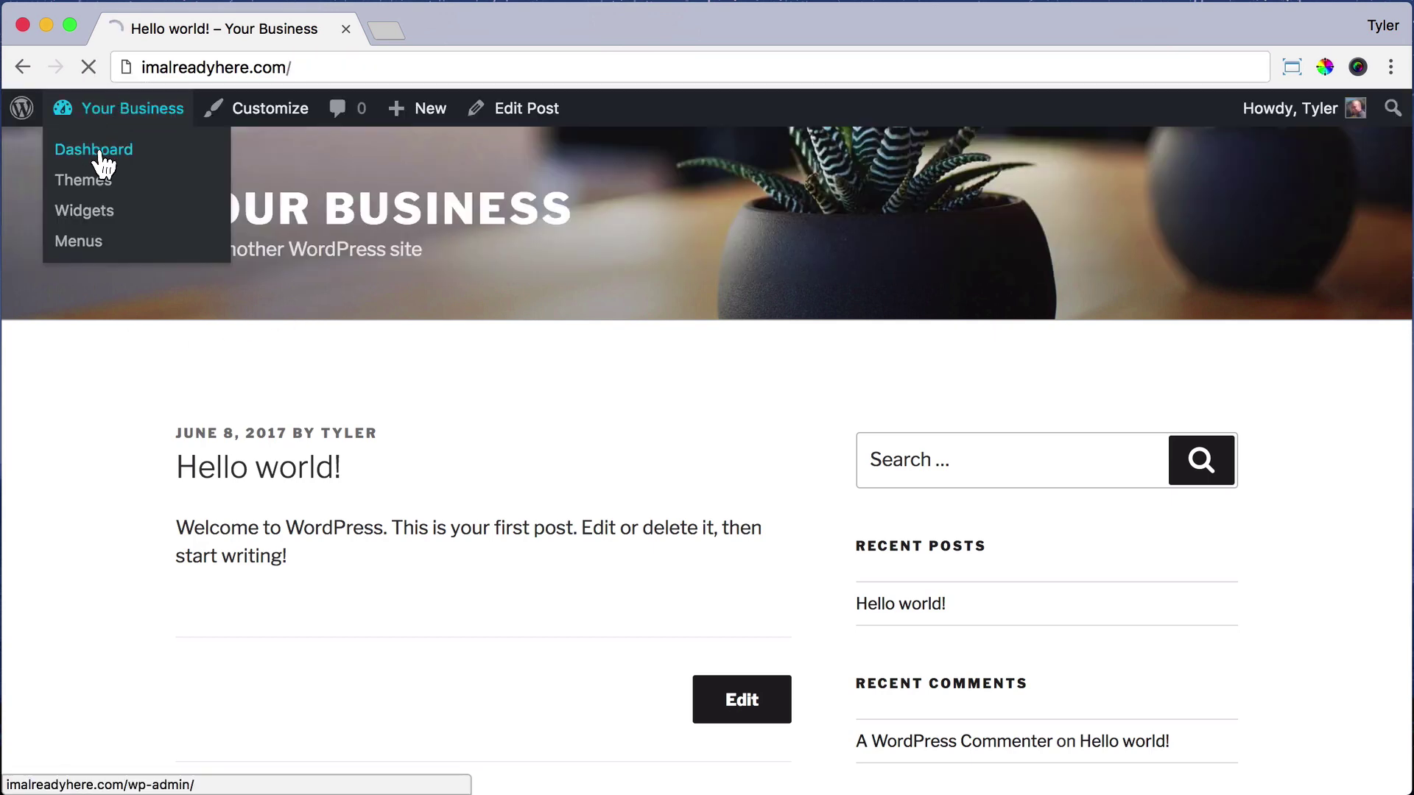